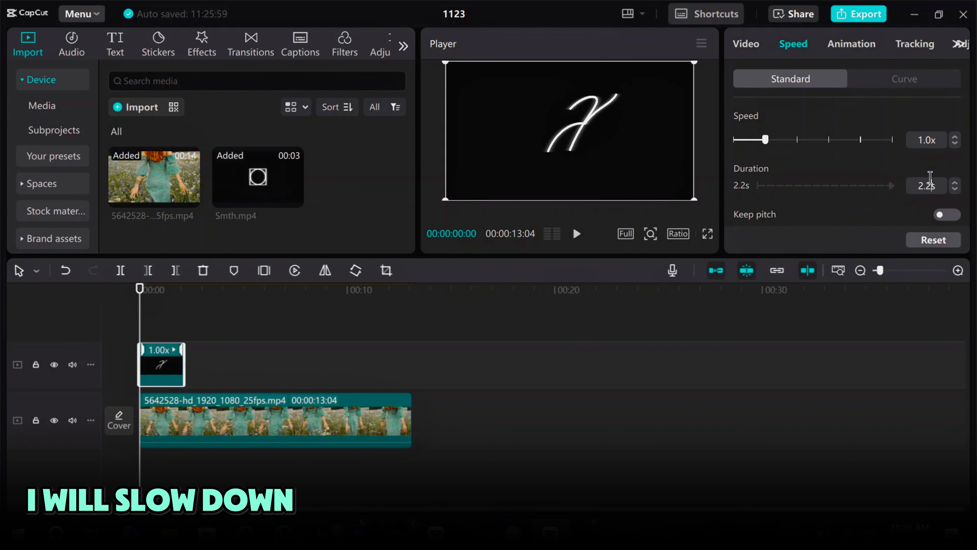
Slow the Smth.mp4 overlay animation clip down to 0.5x speed
scroll(917, 178, "down", 1)
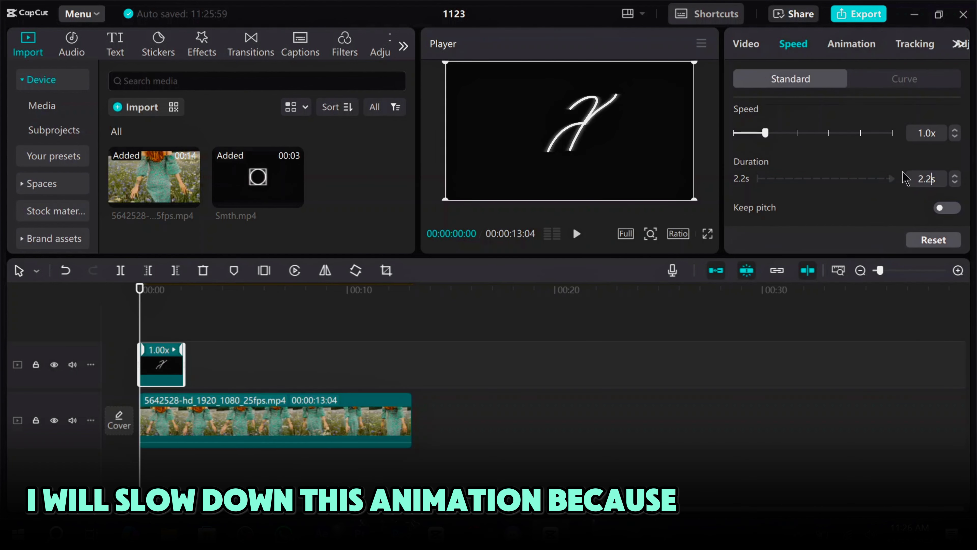
key("Return")
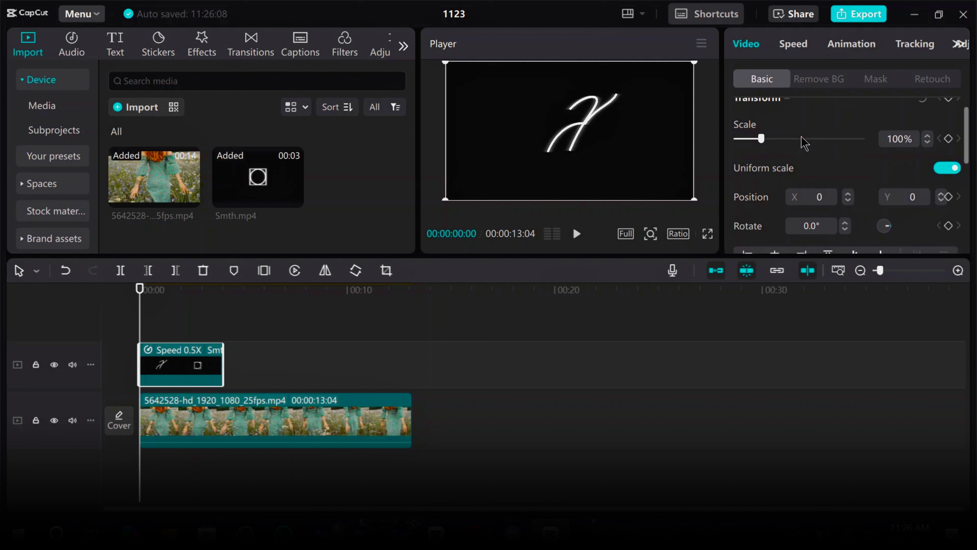
Expand the overlay clip's Blend settings, try a lower opacity before restoring 100%, and set the blend mode to Brighten
scroll(794, 181, "down", 5)
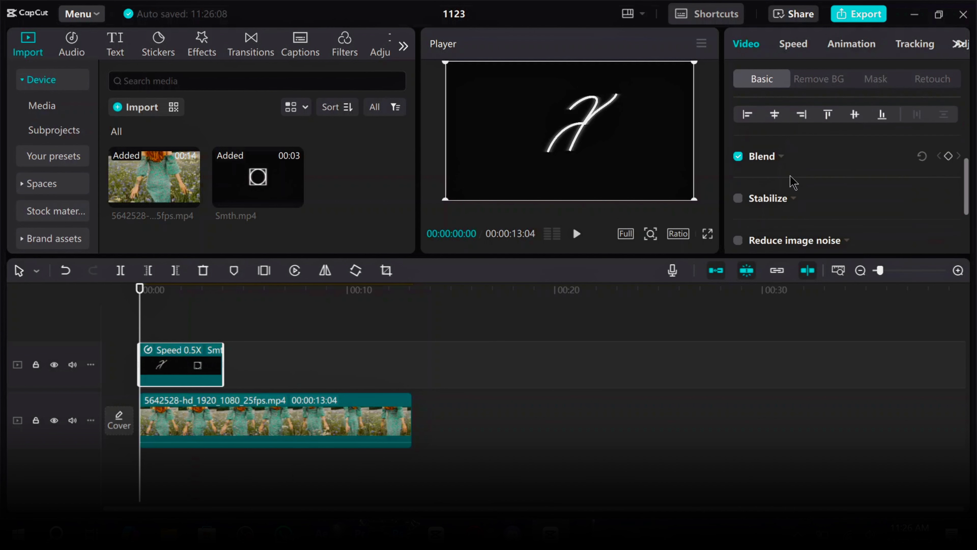
left_click(779, 154)
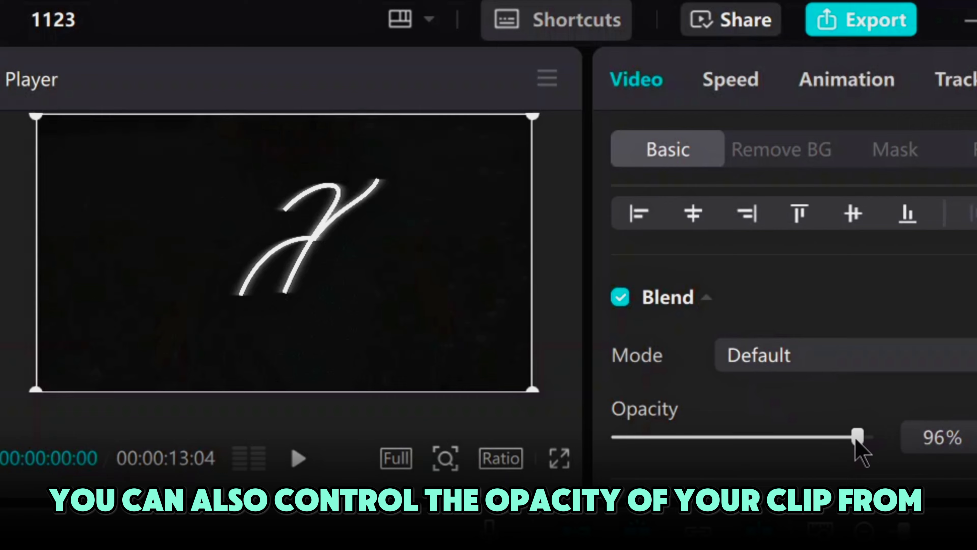
left_click_drag(856, 440, 757, 434)
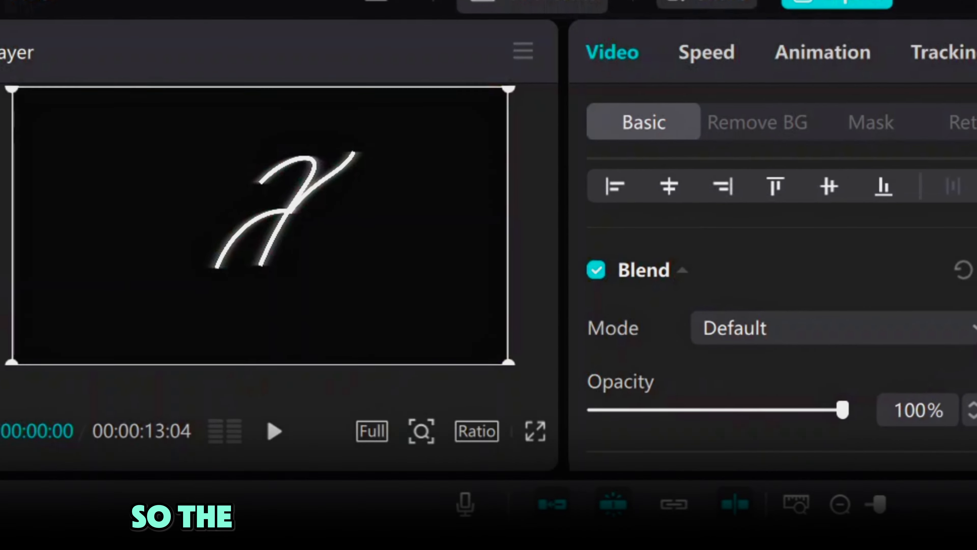
left_click(974, 329)
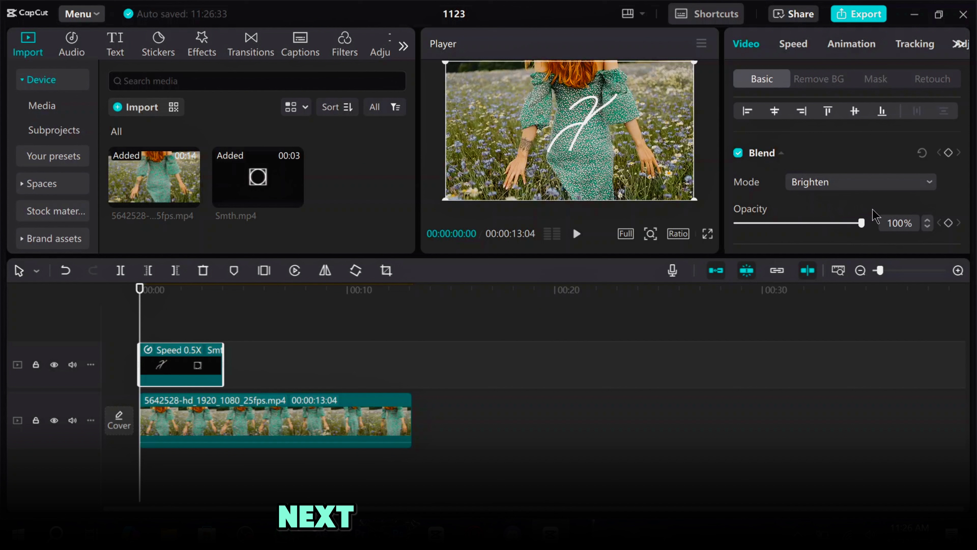
Switch the overlay clip's blend mode to Screen, keeping opacity at 100%
left_click(876, 184)
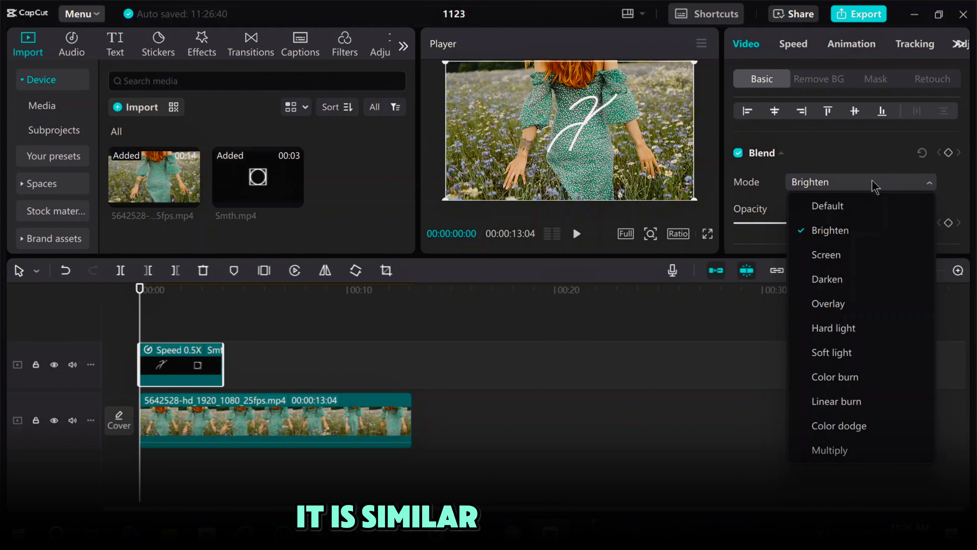
left_click(843, 256)
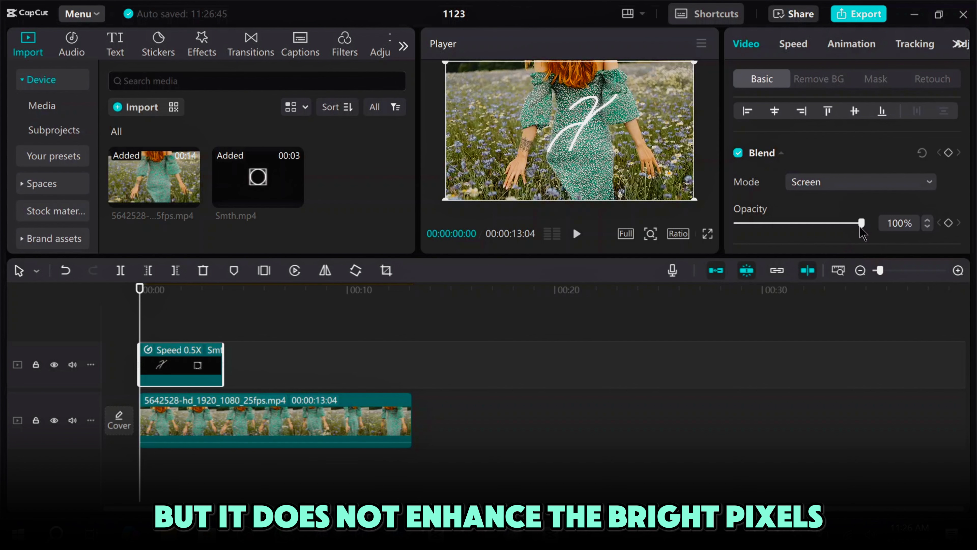
left_click(830, 227)
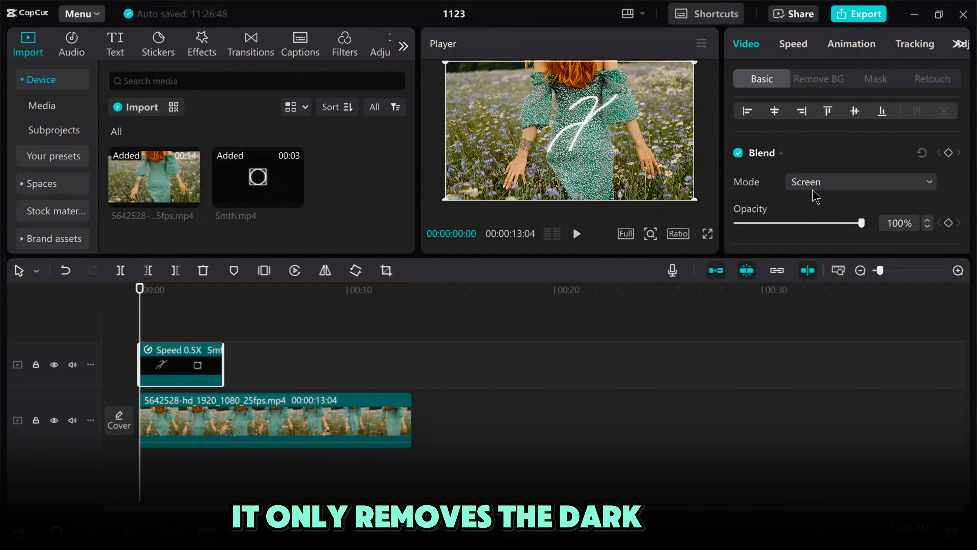
Change the overlay clip's blend mode to Darken, play the preview, and return the playhead to the start of the timeline
left_click(859, 182)
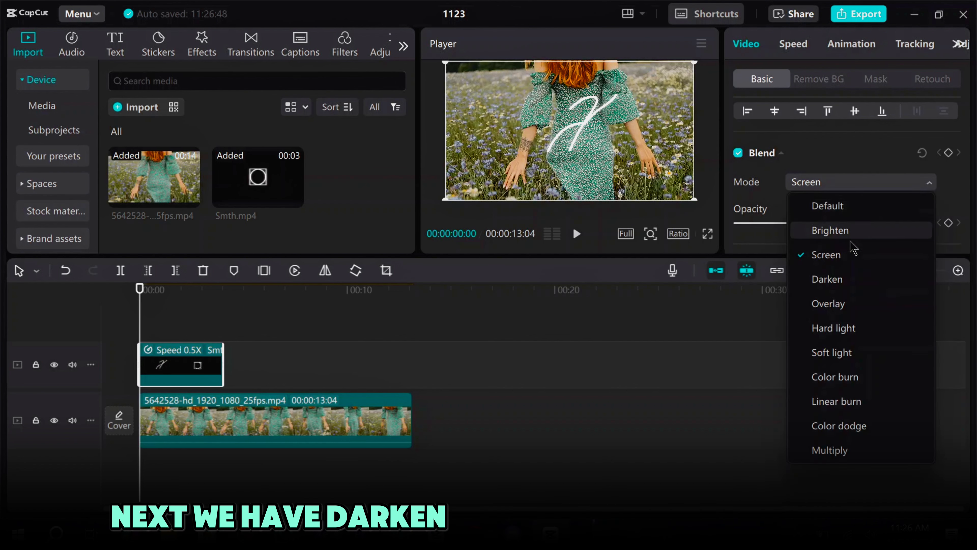
left_click(831, 279)
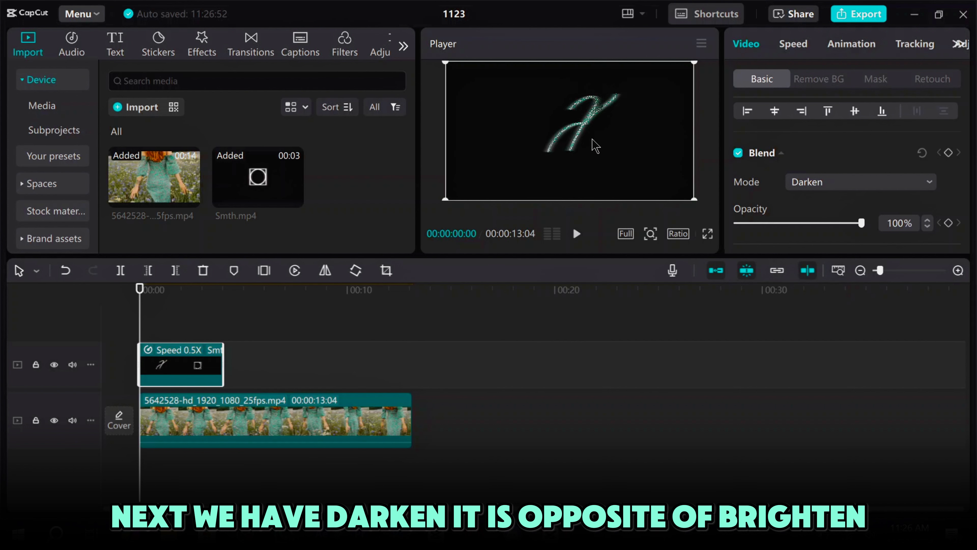
mouse_move(855, 227)
left_mouse_down()
mouse_move(784, 228)
mouse_move(858, 227)
left_mouse_up()
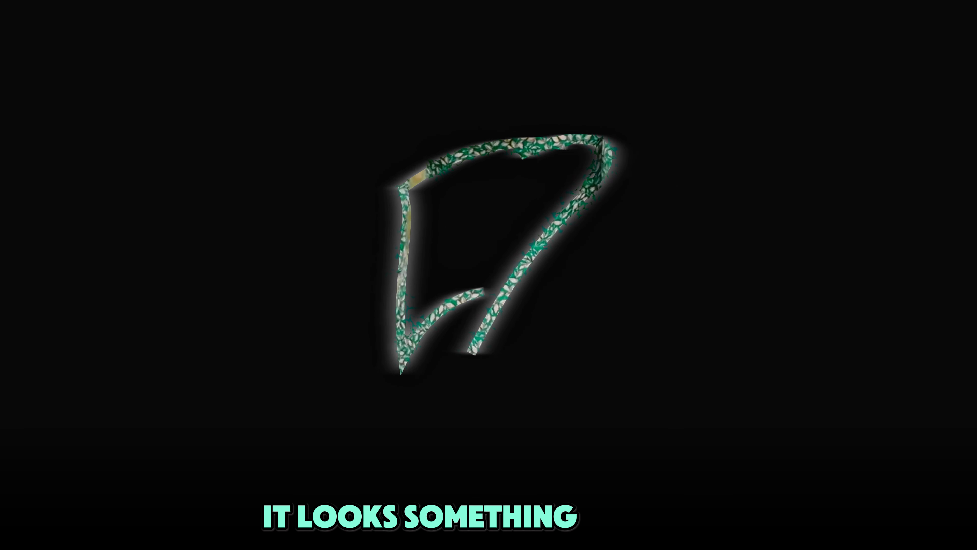
left_click(578, 238)
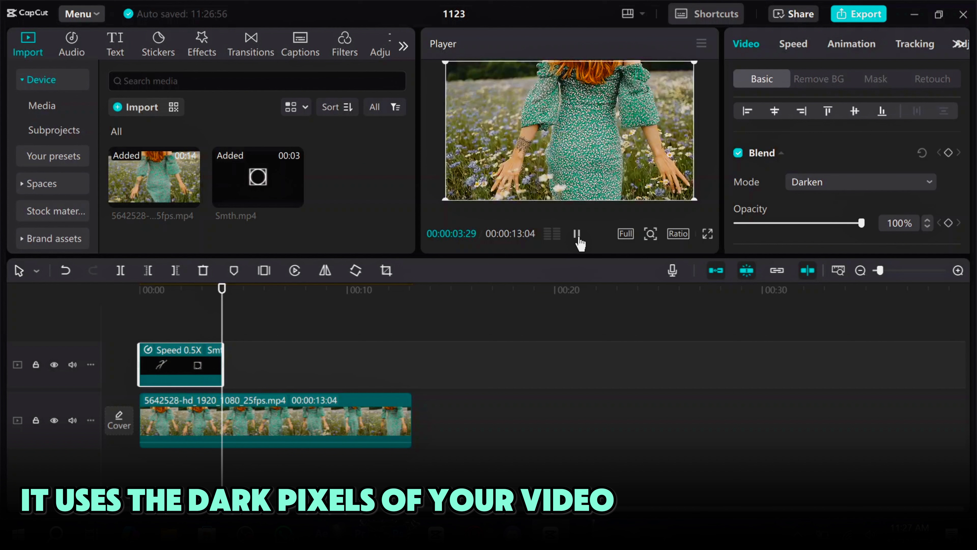
left_click(577, 235)
left_click_drag(229, 322, 68, 334)
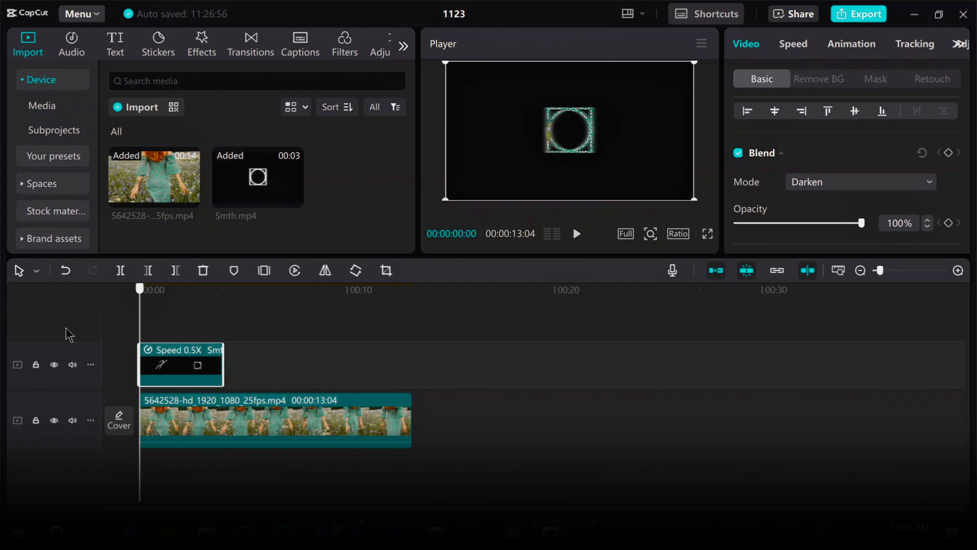
Set the overlay clip's blend mode to Overlay, play the result, and move the playhead back to the beginning
left_click(841, 188)
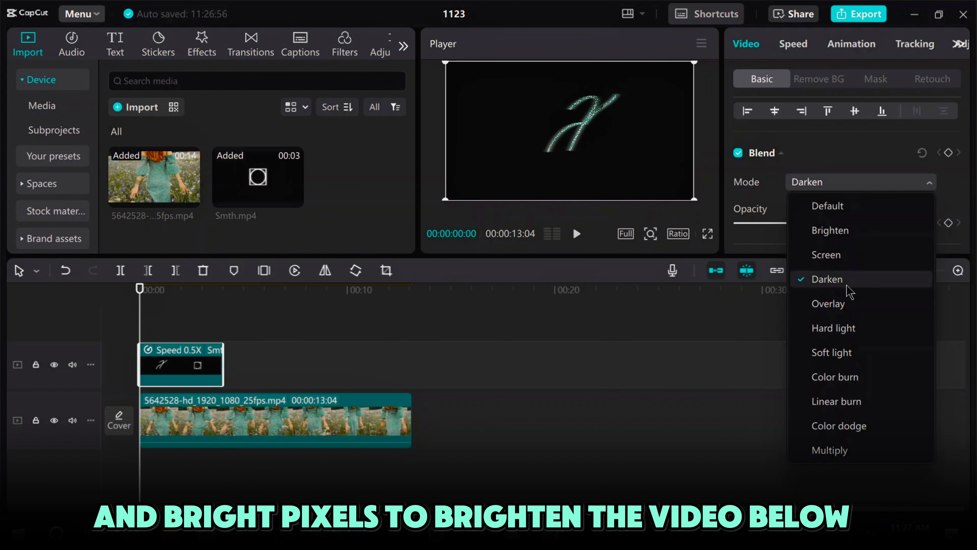
left_click(828, 304)
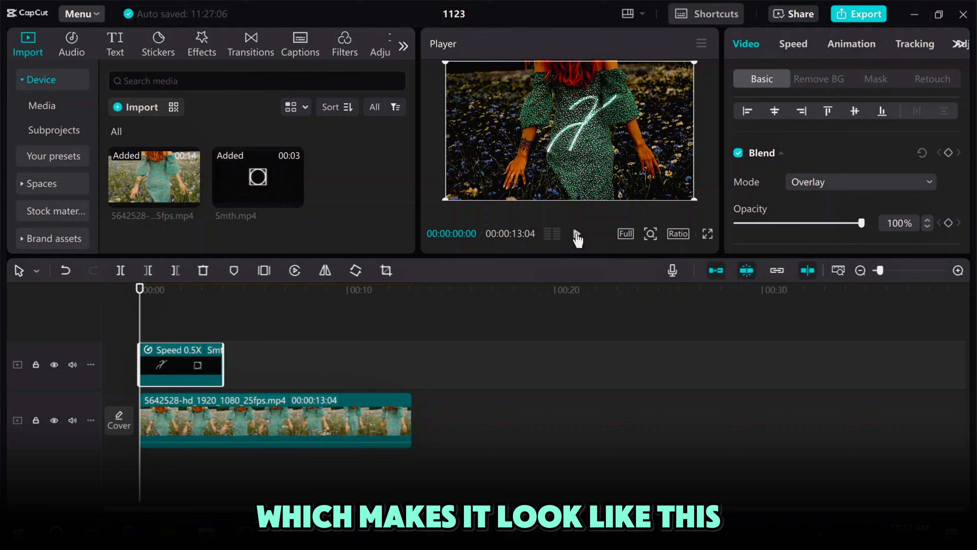
left_click(577, 234)
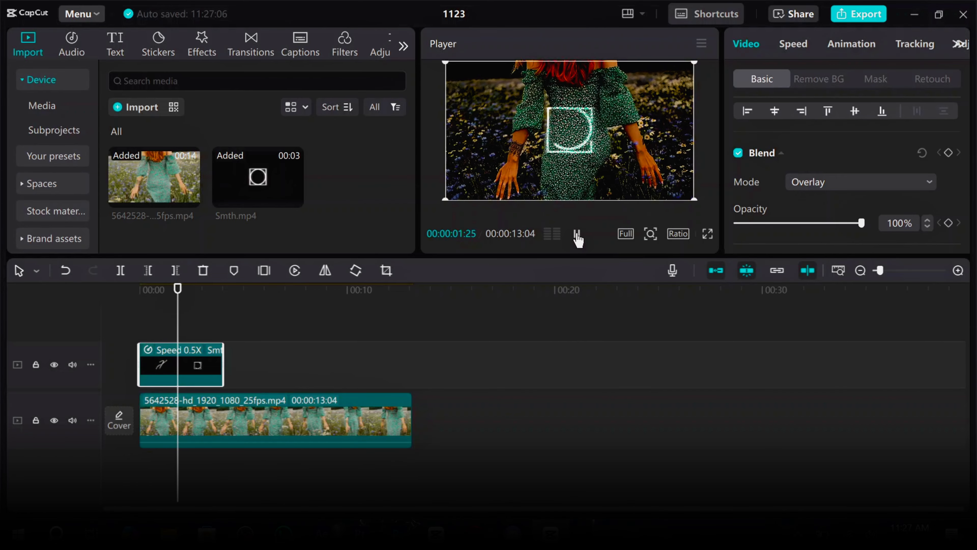
left_click(577, 234)
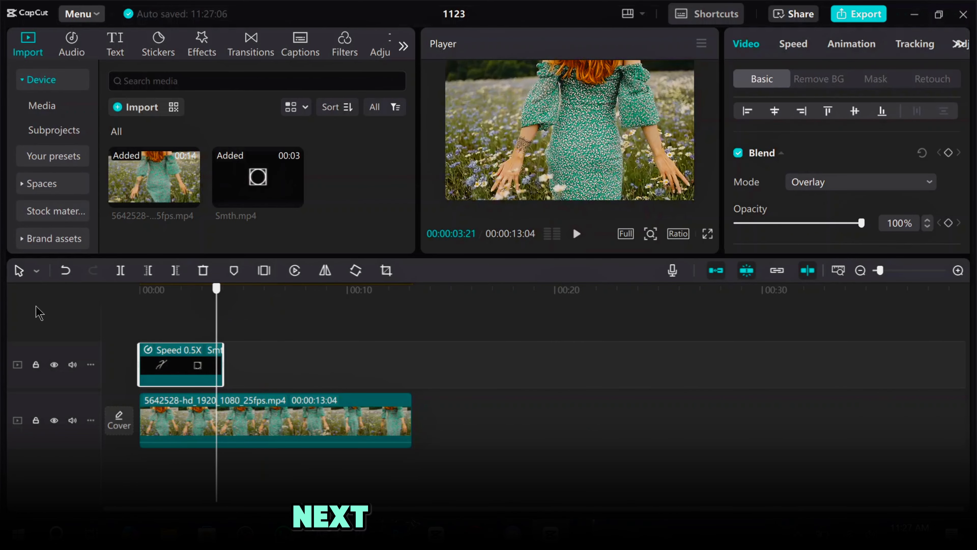
key("Home")
Apply the Hard light blend mode to the overlay clip, try a reduced opacity, and play the preview
left_click(858, 187)
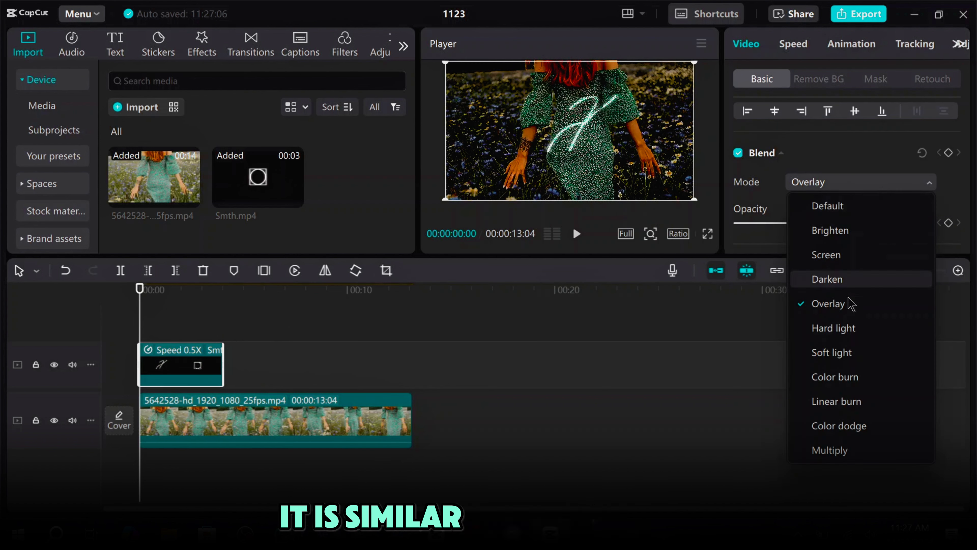
left_click(852, 329)
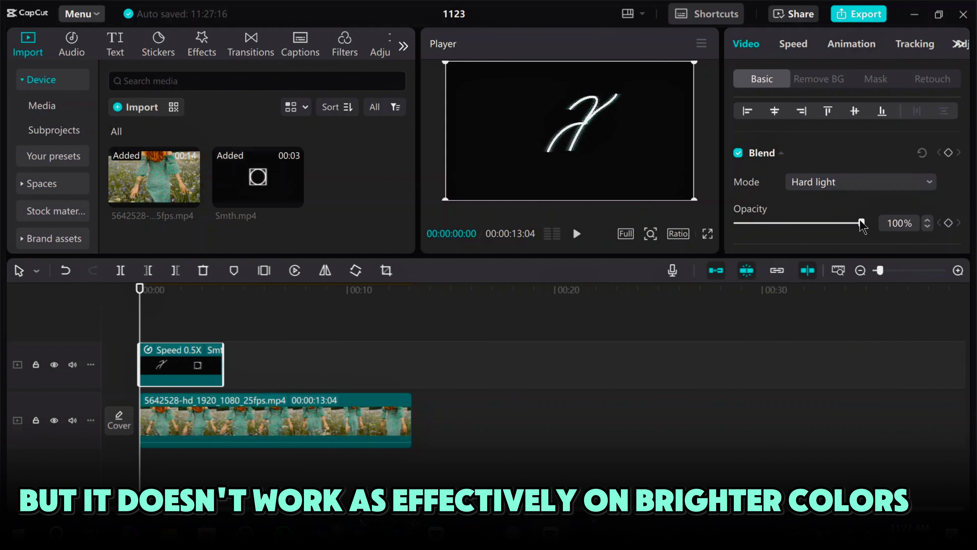
left_click_drag(862, 224, 850, 224)
key("space")
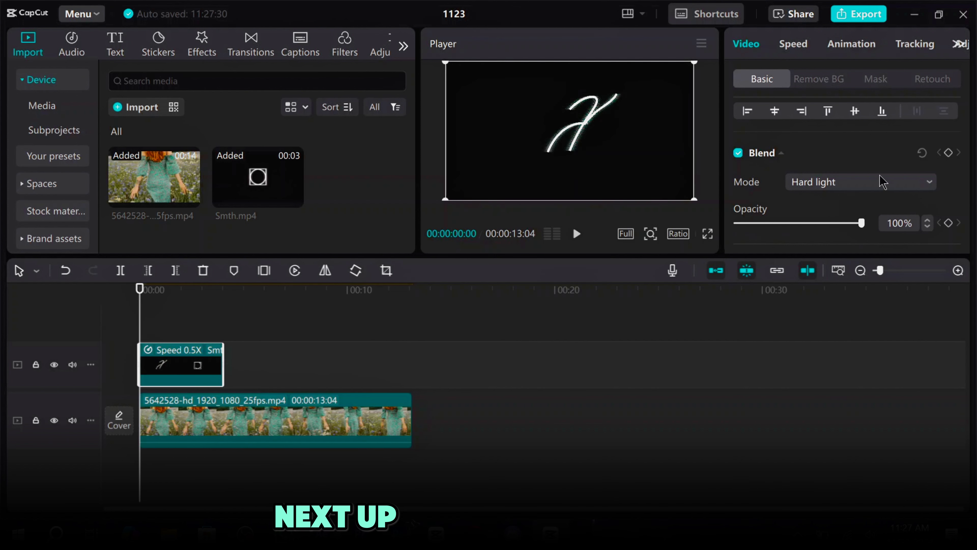
Change the overlay clip's blend mode to Soft light
left_click(885, 182)
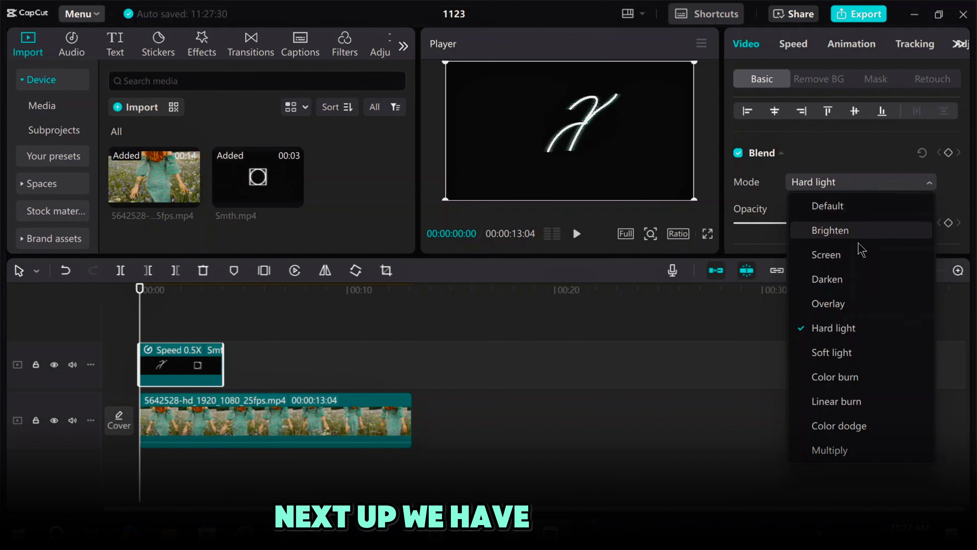
left_click(846, 353)
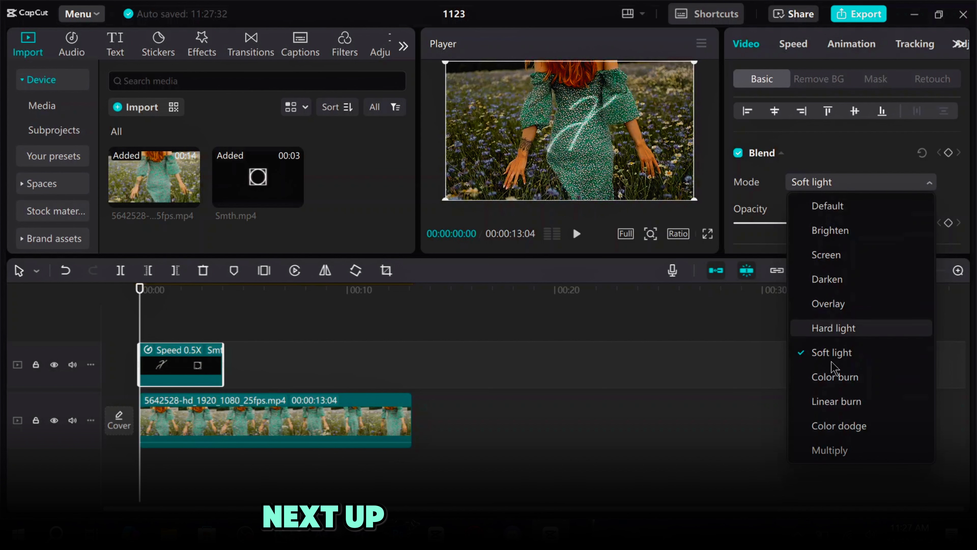
Switch the overlay clip's blend mode to Color burn and play the composite in a full-screen preview
left_click(876, 381)
left_click(708, 234)
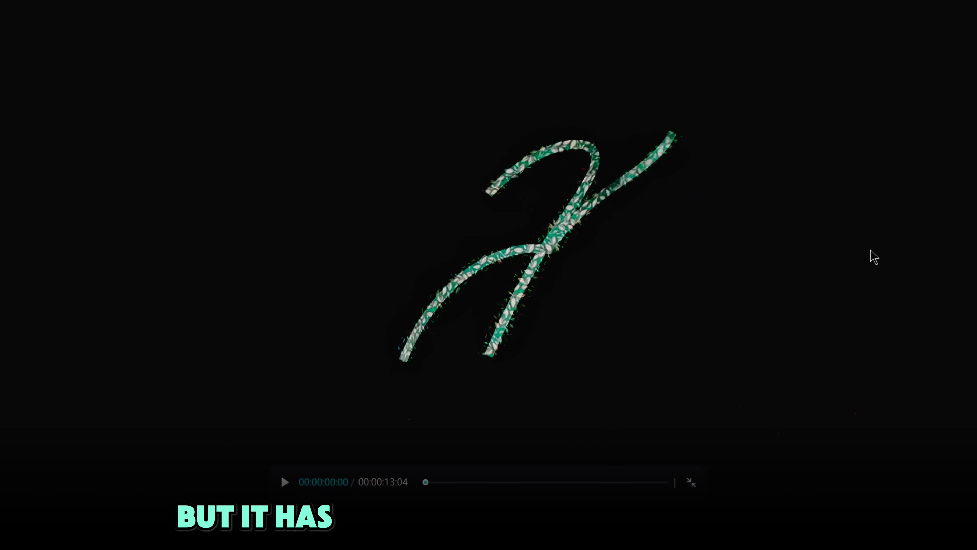
key("space")
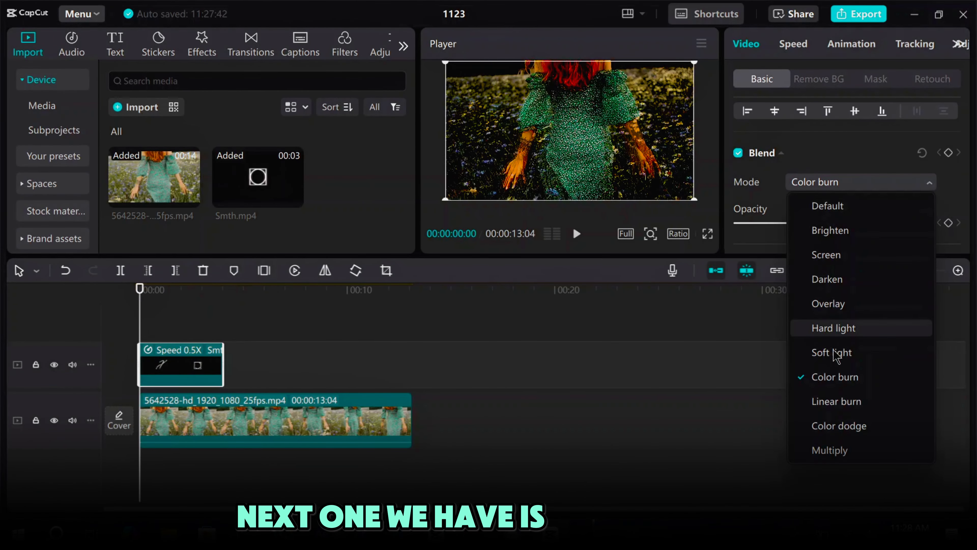
Set the overlay clip's blend mode to Linear burn and play it back full screen
left_click(841, 402)
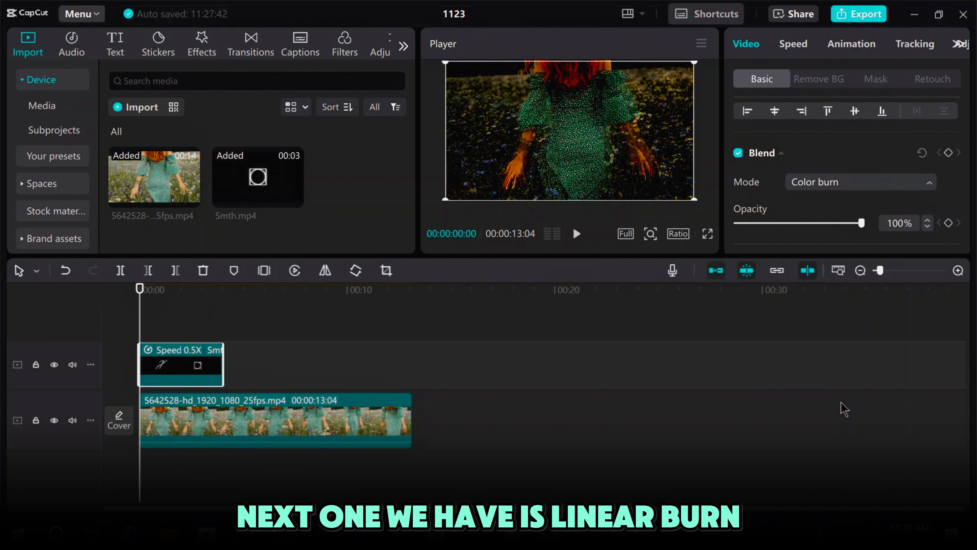
left_click(707, 233)
key("space")
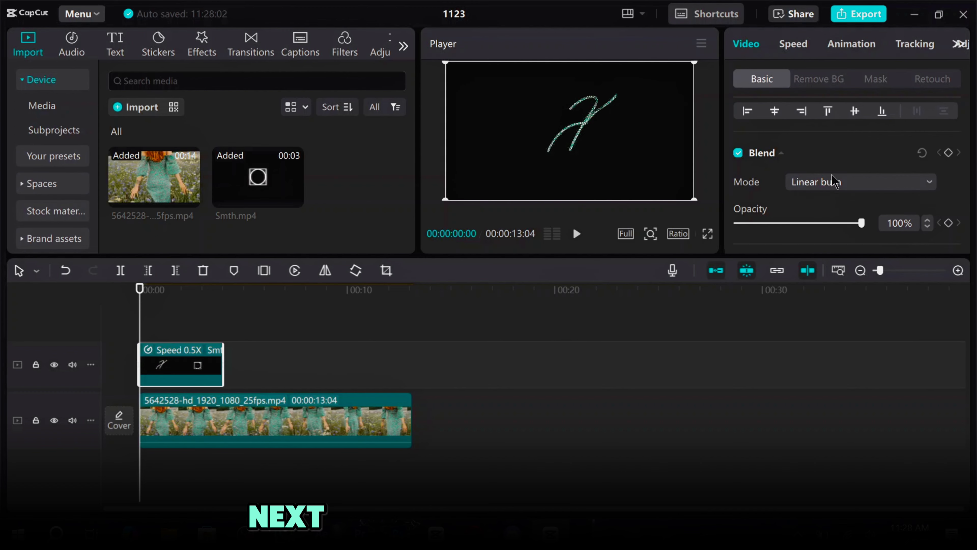
Change the overlay clip's blend mode to Color dodge and watch the blended video full screen
left_click(834, 181)
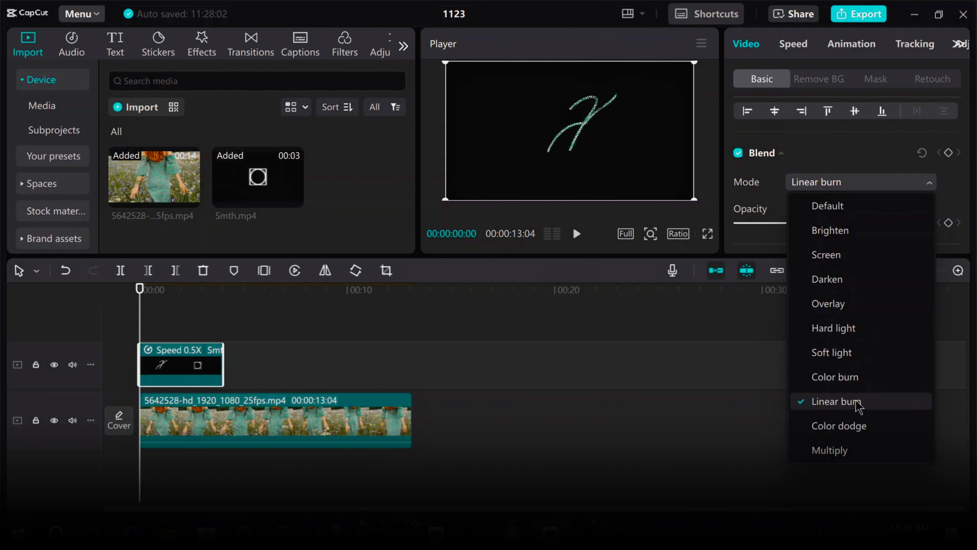
left_click(860, 425)
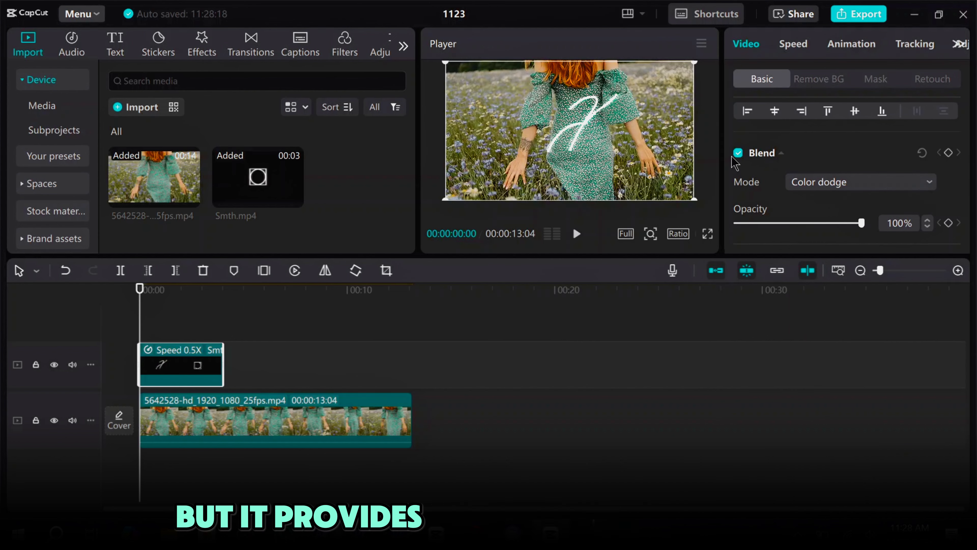
left_click(708, 236)
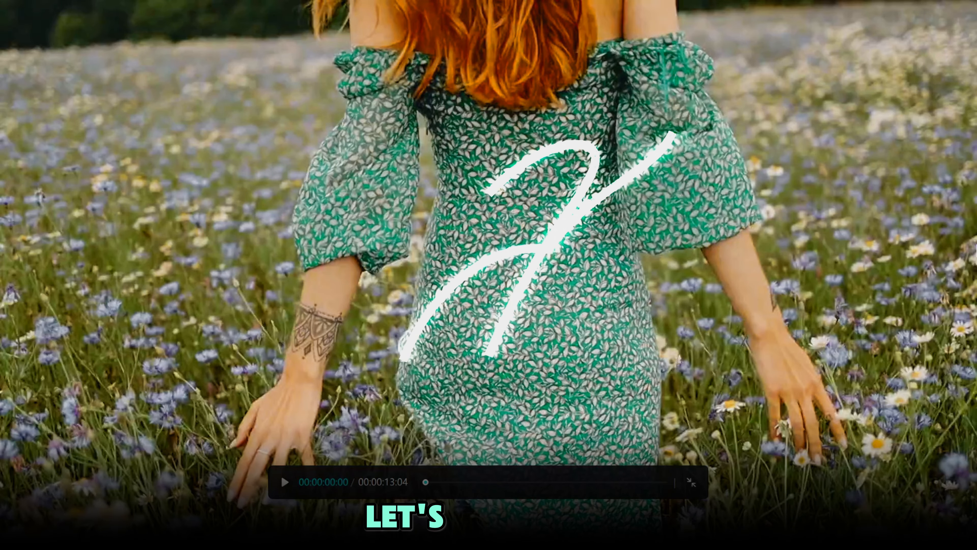
key("space")
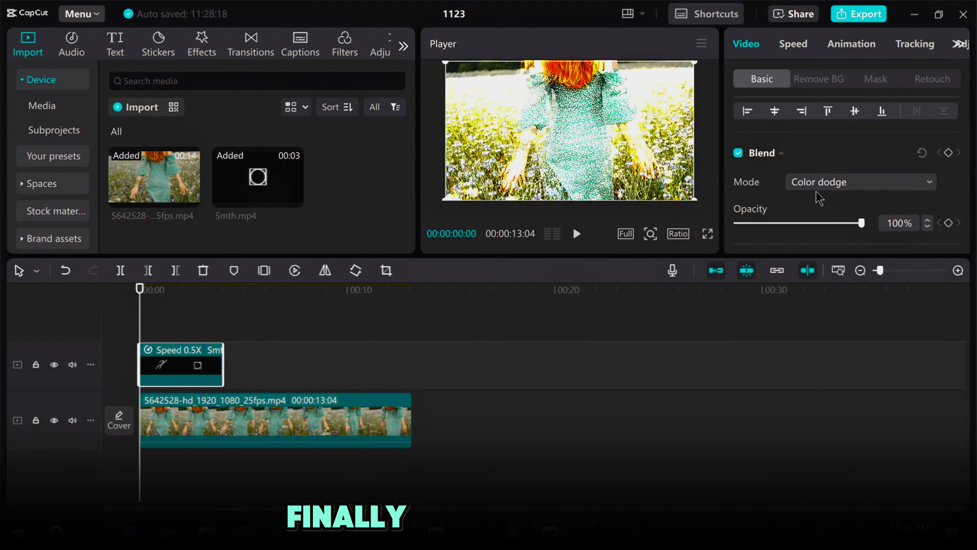
Apply the Multiply blend mode to the overlay clip and play the full-screen preview
left_click(819, 188)
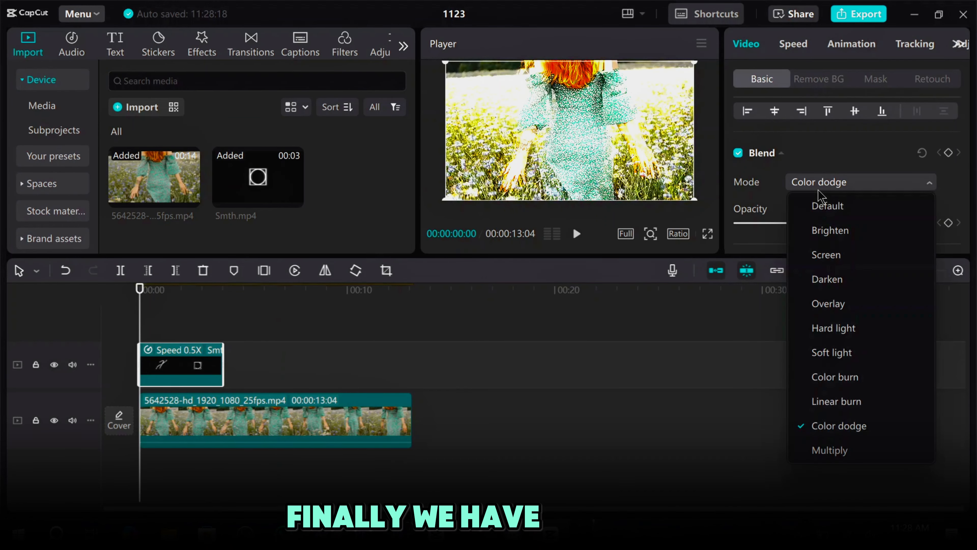
left_click(830, 450)
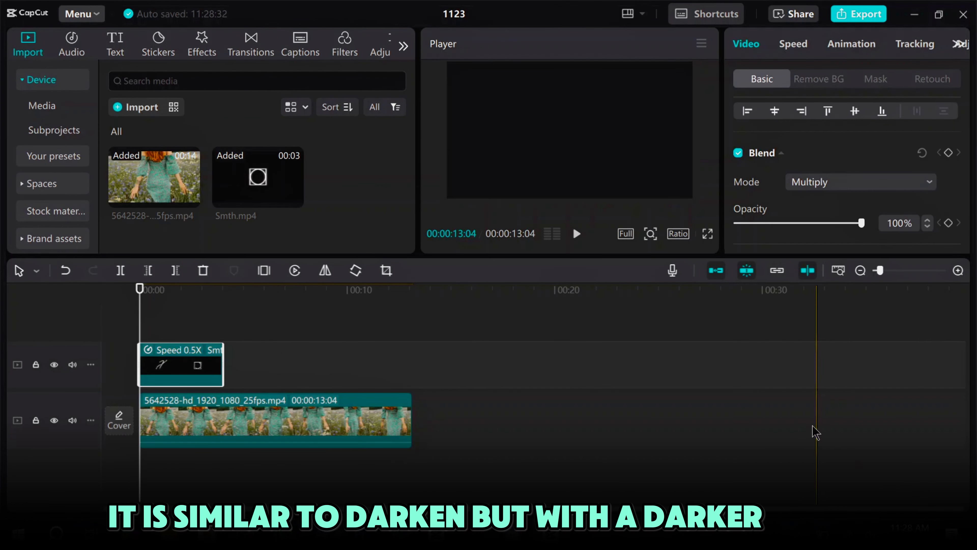
left_click(707, 234)
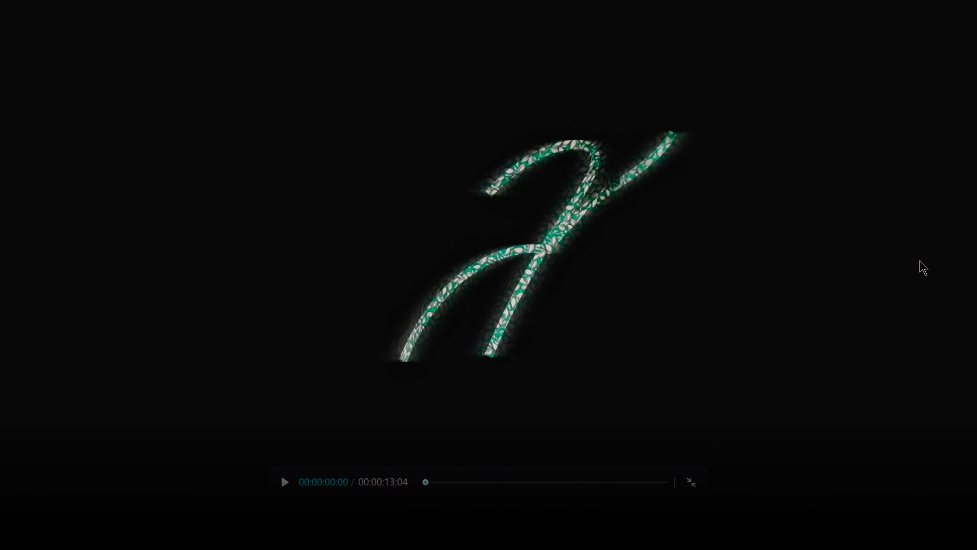
key("space")
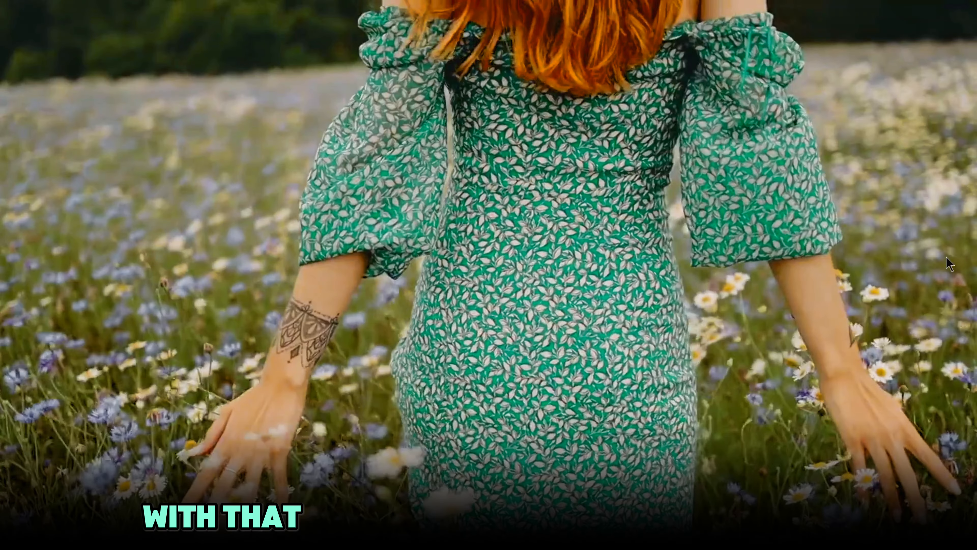
Close the full-screen preview, return to the start of the timeline, and set the overlay clip's blend mode to Screen
key("Escape")
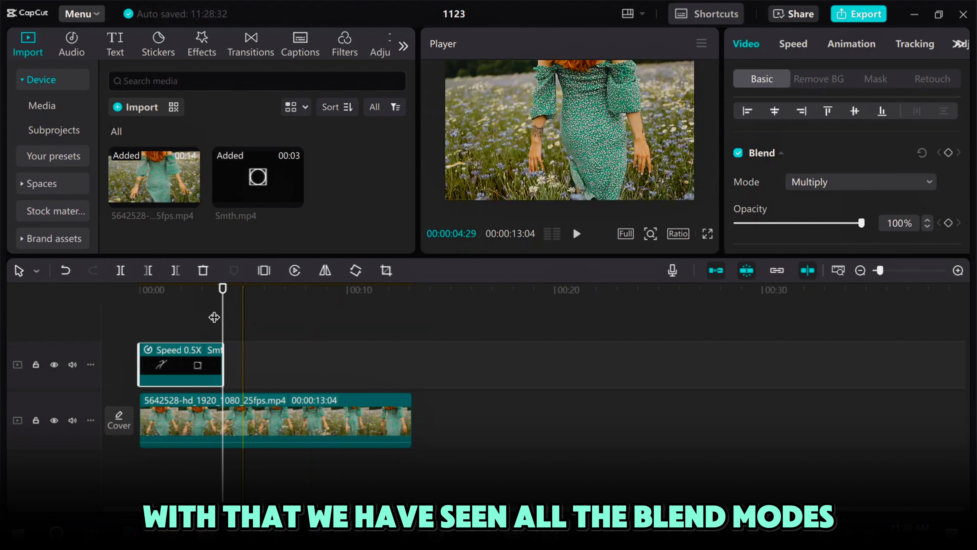
left_click_drag(221, 310, 140, 310)
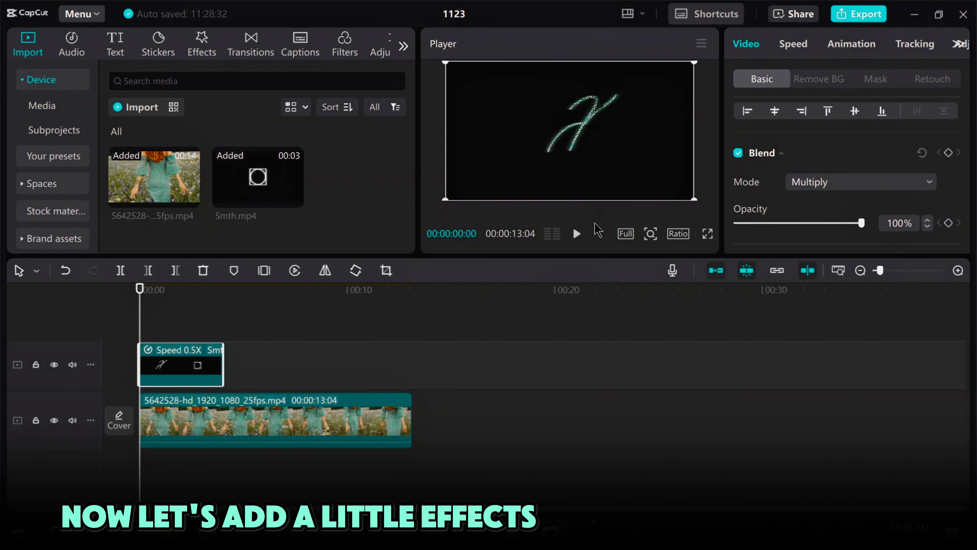
left_click(858, 182)
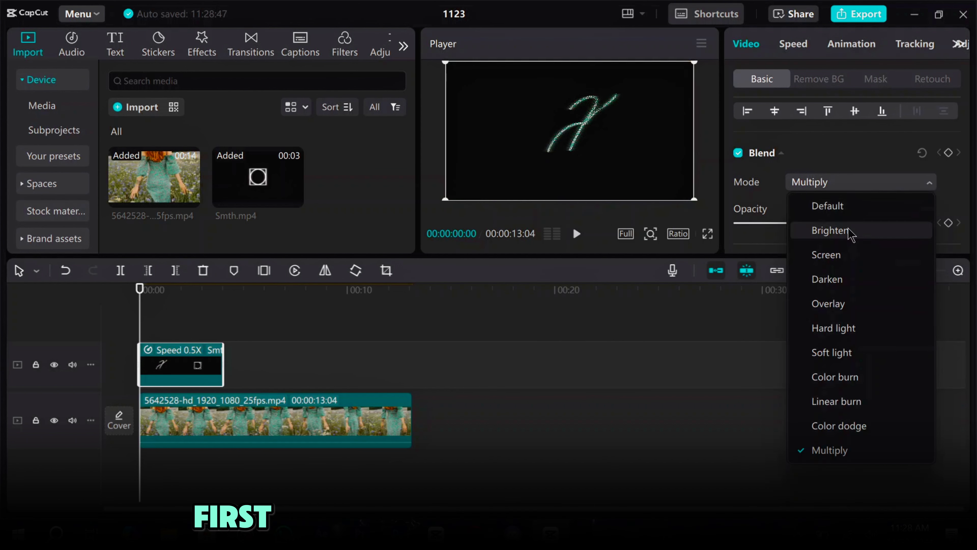
left_click(835, 254)
left_click(613, 241)
Apply the Edge Glow video effect to the overlay clip and play the result
left_click(203, 45)
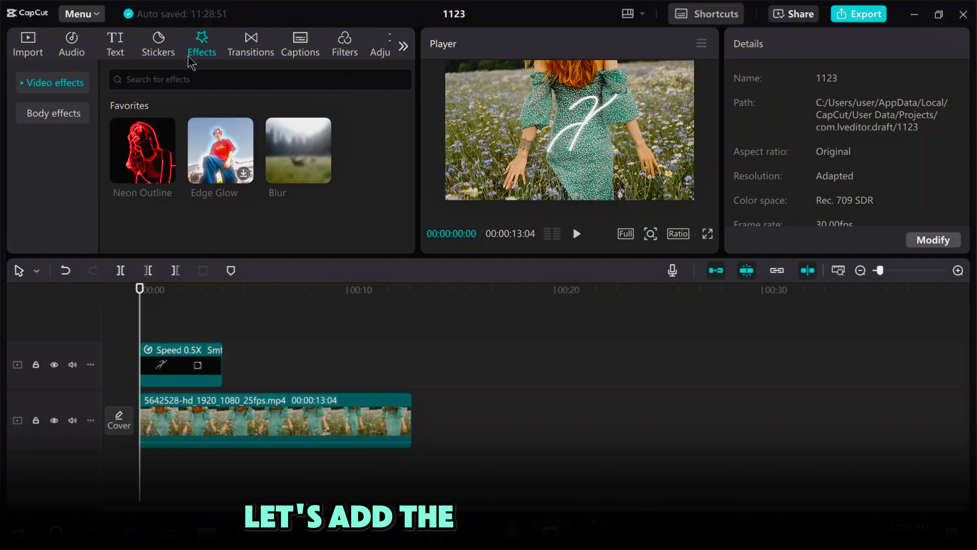
left_click_drag(220, 217, 180, 366)
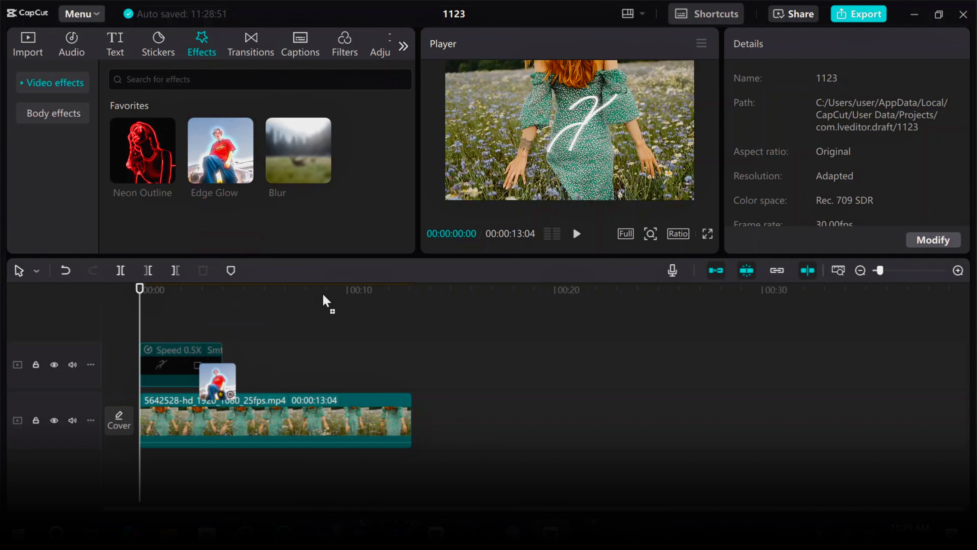
left_click(582, 240)
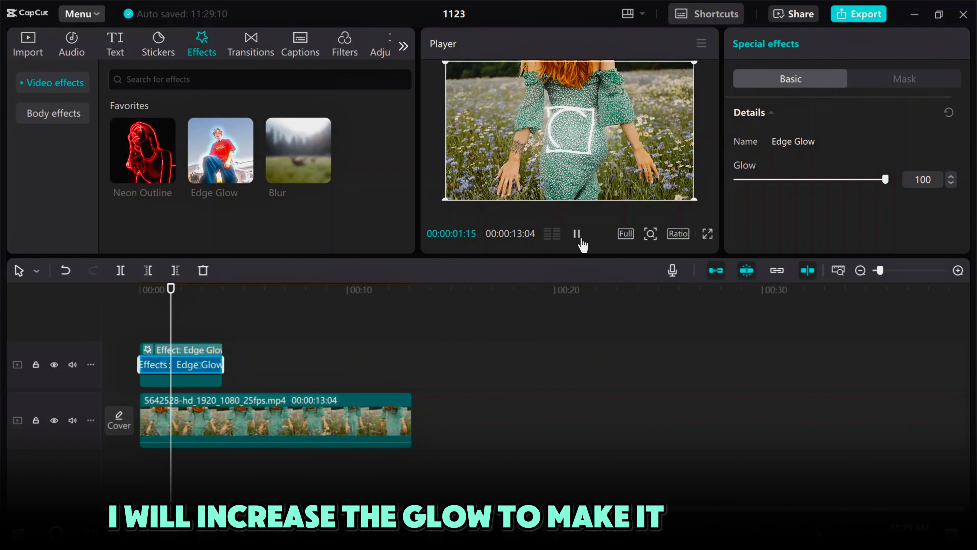
Search the video effects for "glitch" and apply the Fuzzy effect to the overlay clip
left_click(165, 79)
type("gl")
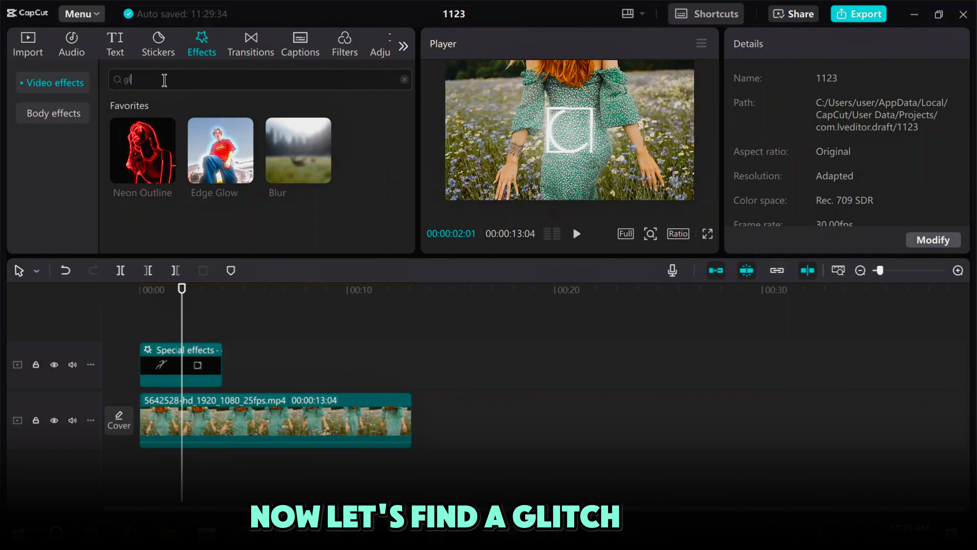
type("itch")
key("Return")
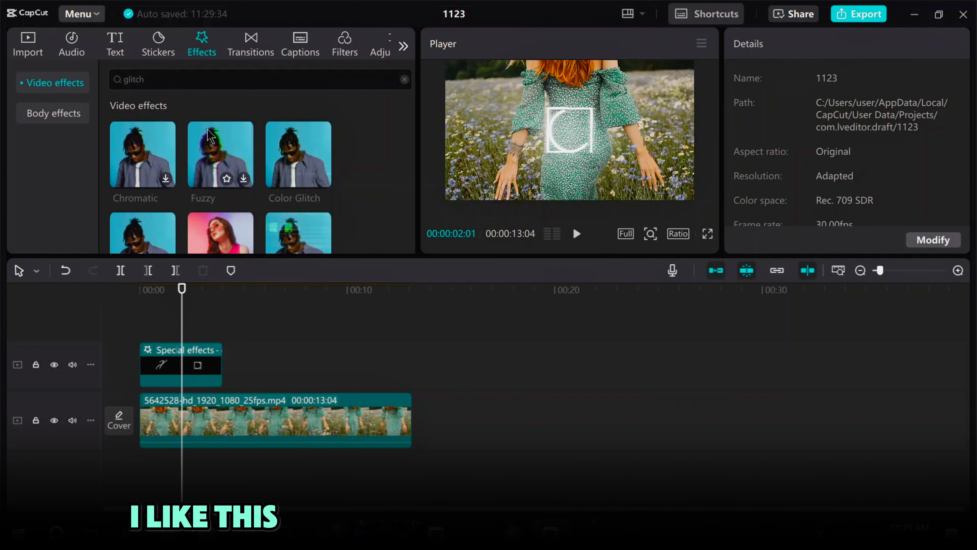
left_click_drag(222, 144, 221, 364)
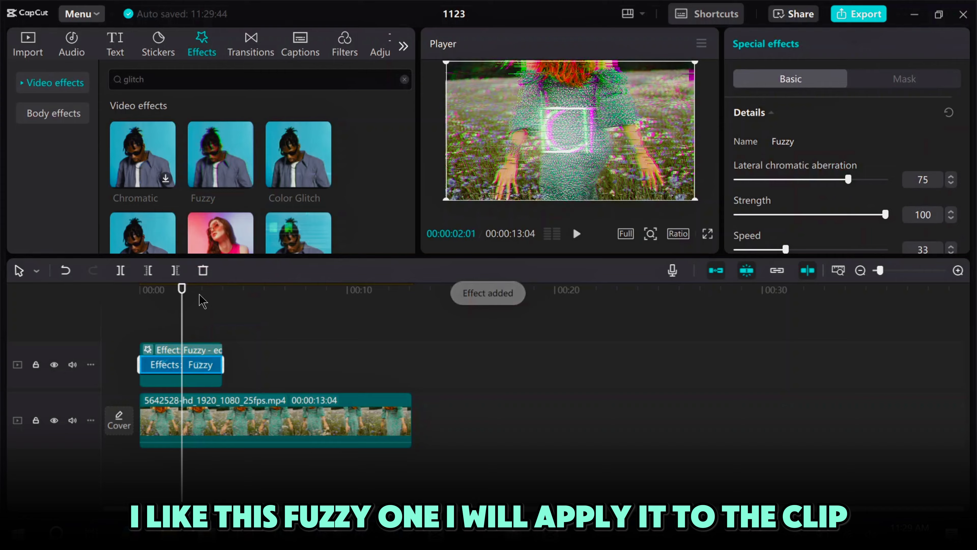
Play the overlay with its glow and Fuzzy effects full screen from the start of the timeline
left_click(140, 295)
left_click(708, 234)
key("space")
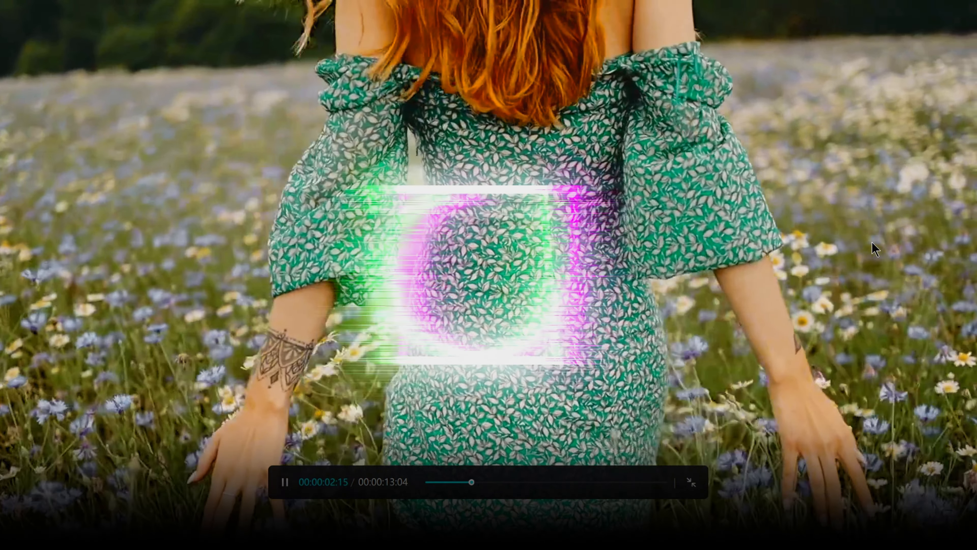
key("Escape")
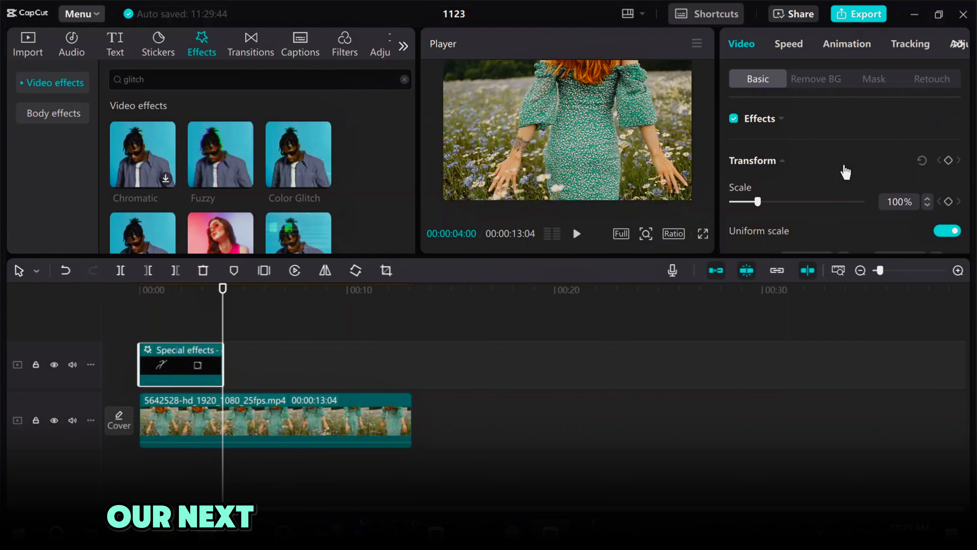
Add a Blend keyframe at the end of the overlay clip, at 00:00:04:00, and reduce its opacity to 0%
scroll(856, 173, "down", 5)
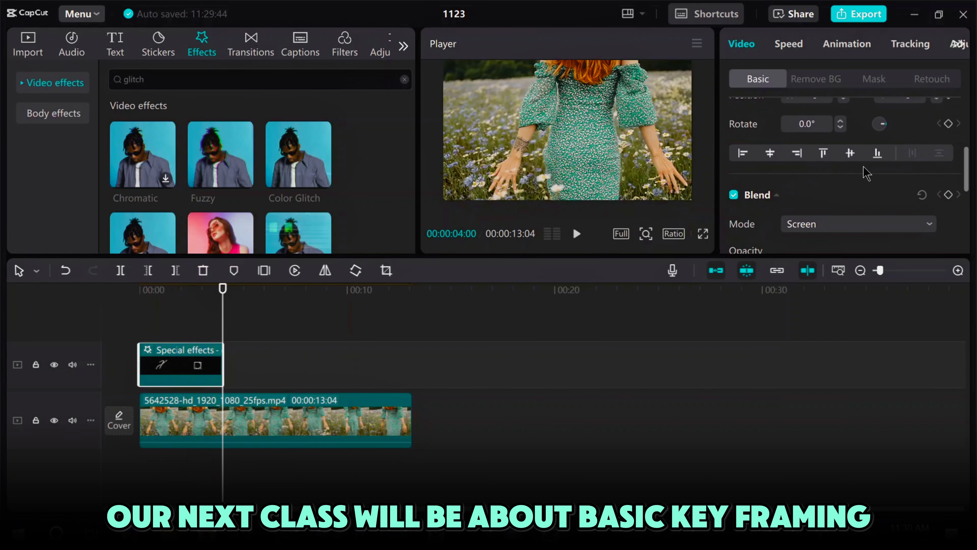
scroll(924, 181, "down", 2)
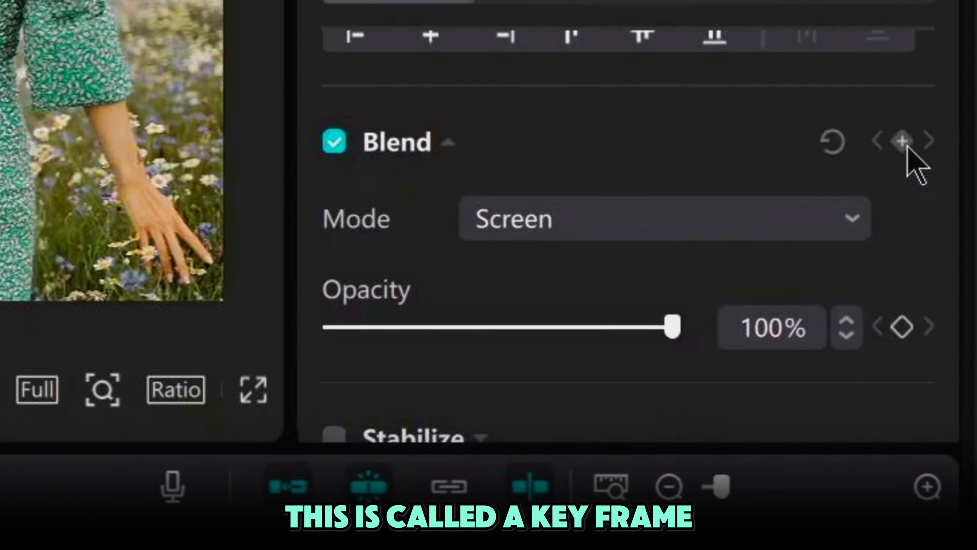
left_click(851, 144)
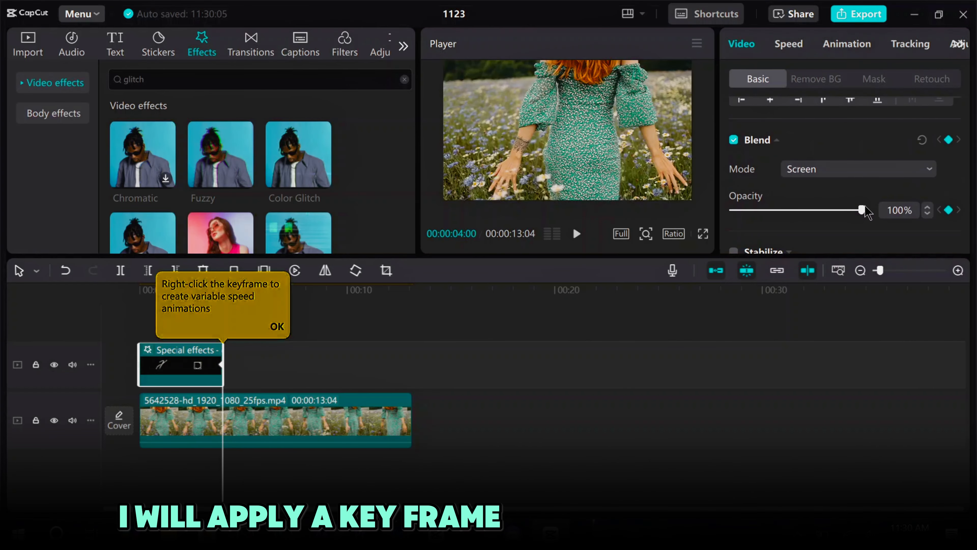
left_click_drag(839, 212, 785, 212)
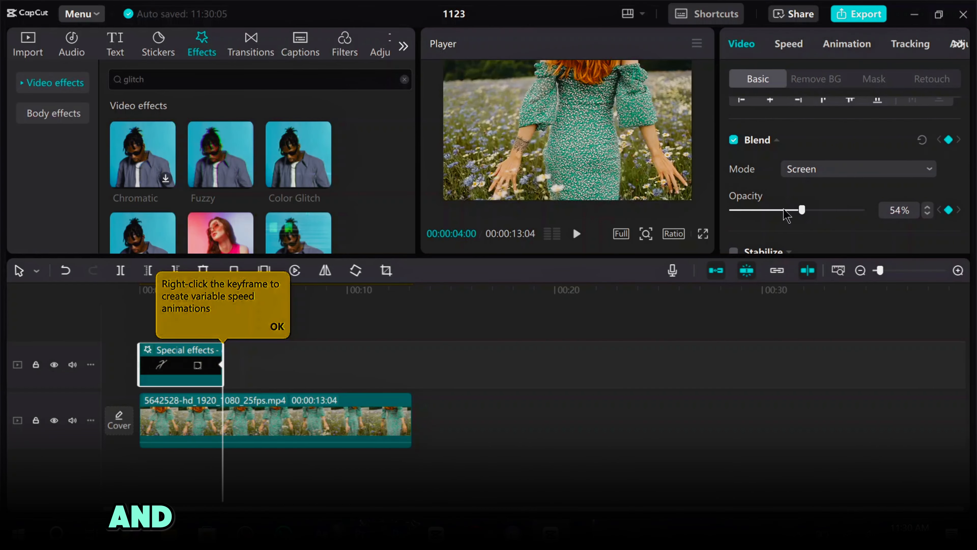
left_click(278, 326)
Raise the overlay clip's opacity to full at 00:00:02:16 and play the fade-out full screen from the start
left_click_drag(220, 312, 193, 313)
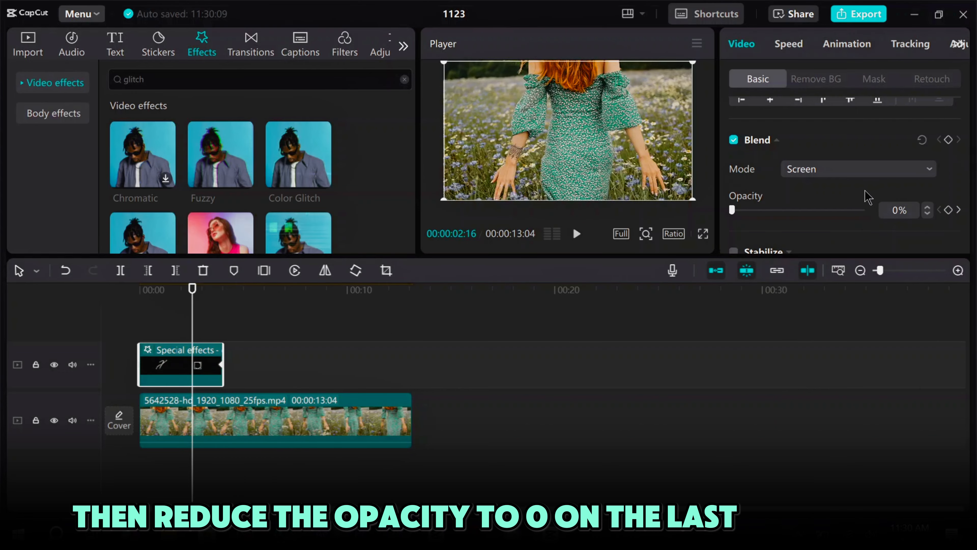
left_click_drag(844, 211, 925, 214)
left_click(172, 312)
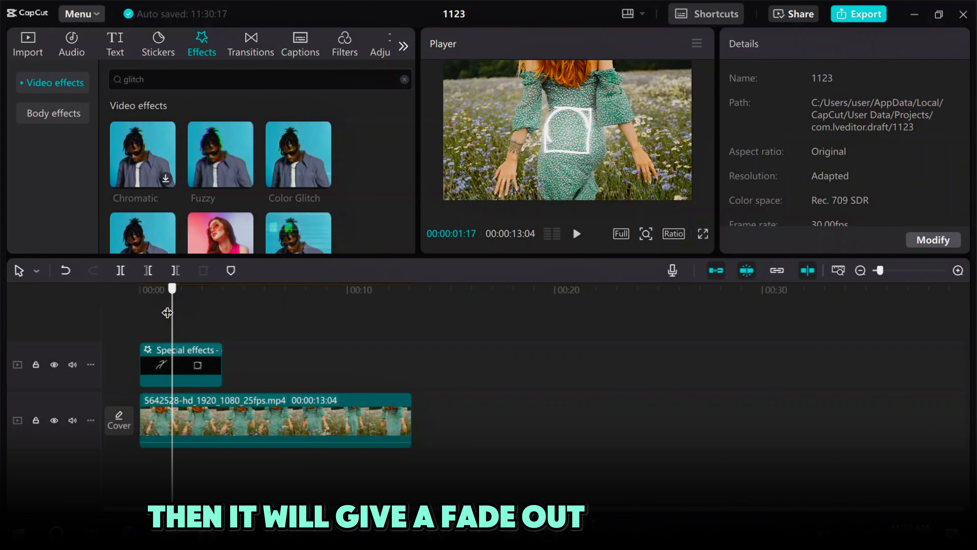
left_click_drag(170, 312, 140, 313)
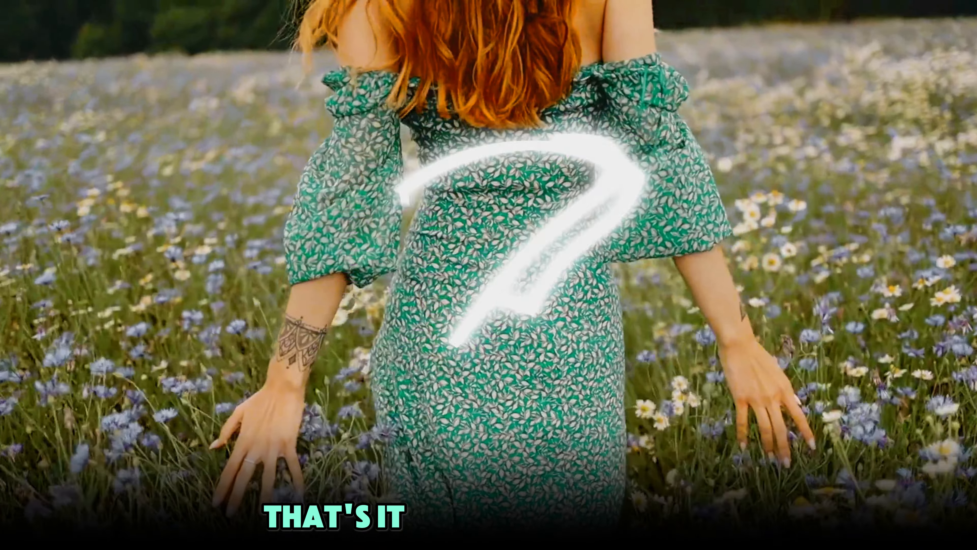